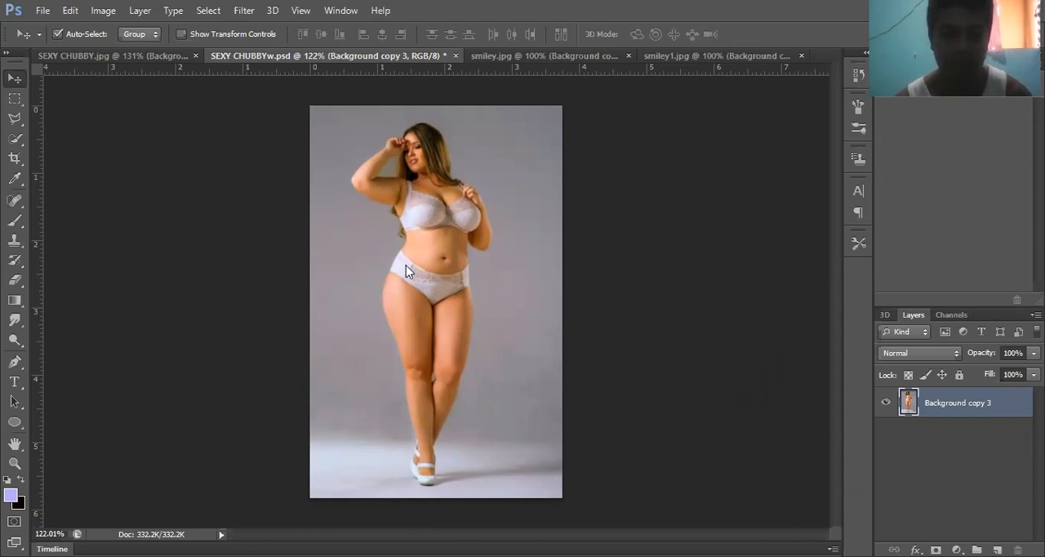
- Duplicate the Background copy 3 layer
right_click(929, 406)
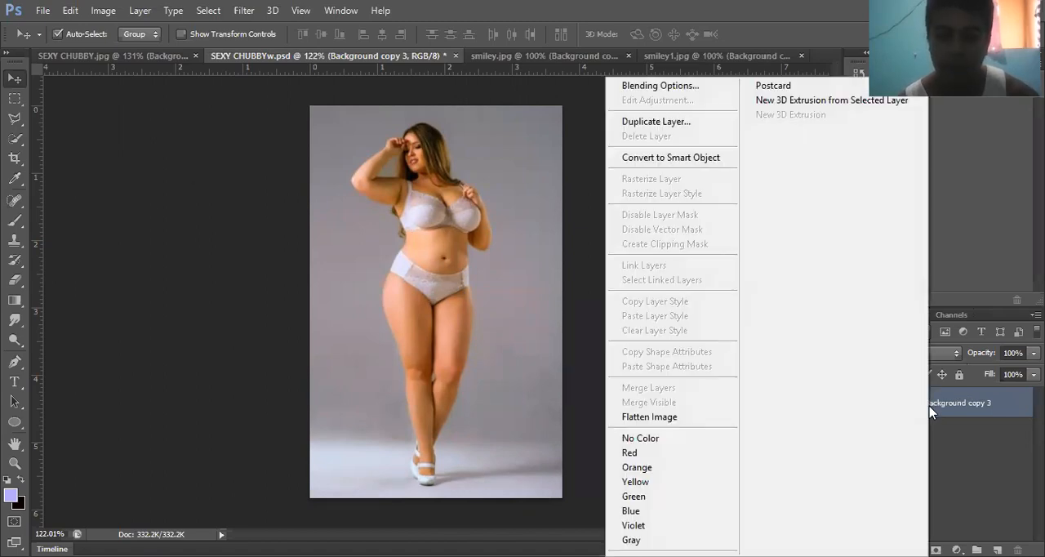
left_click(713, 123)
left_click(660, 171)
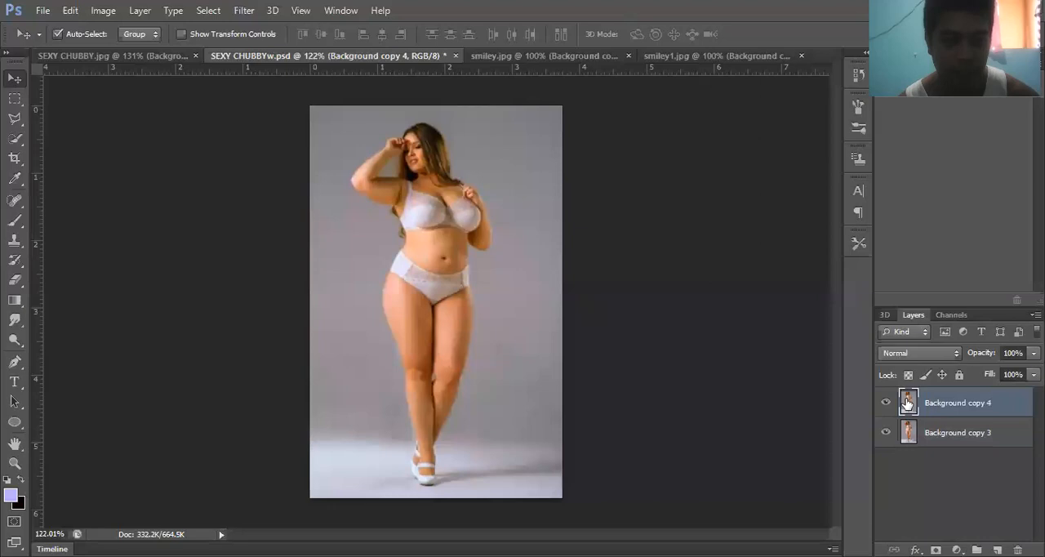
- Start Puppet Warp on the duplicated layer and place four pins along the figure's image-left edge, from waist to thigh
left_click(70, 12)
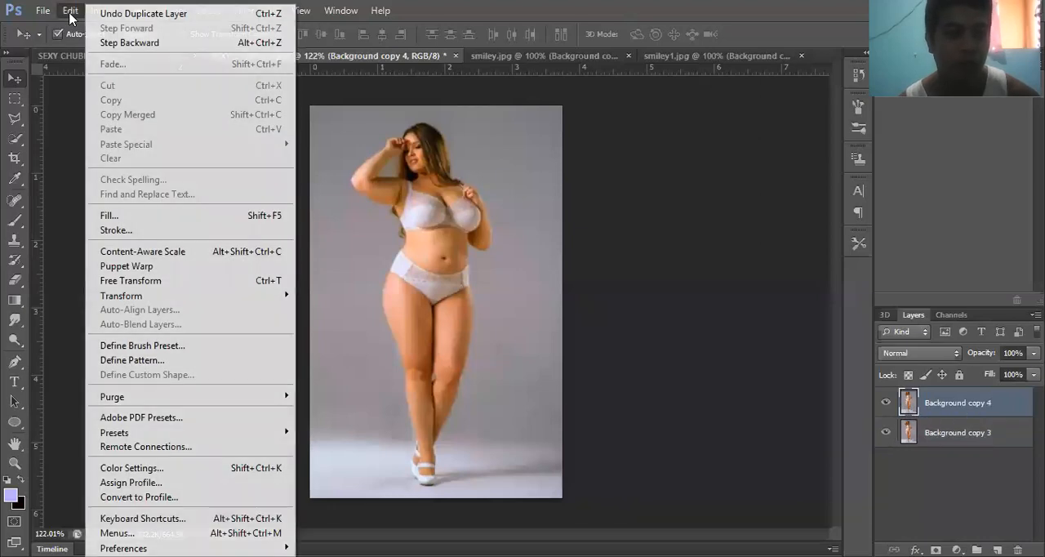
left_click(171, 267)
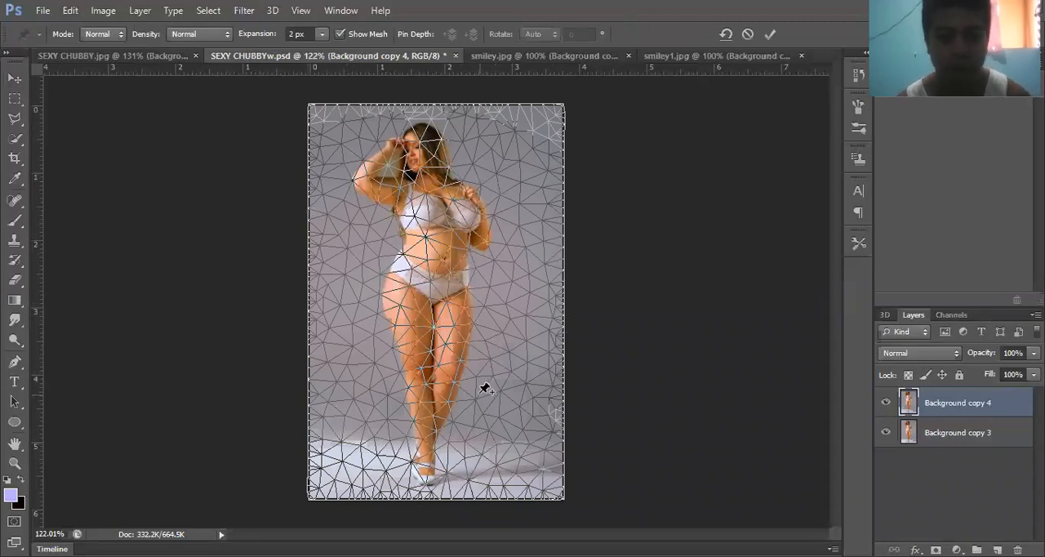
scroll(487, 368, "up", 3)
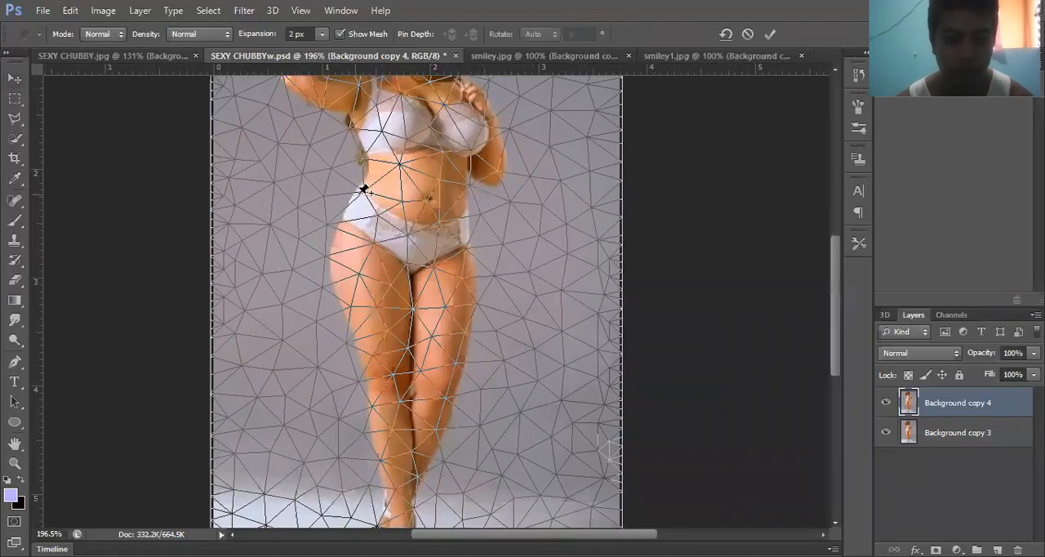
left_click(353, 184)
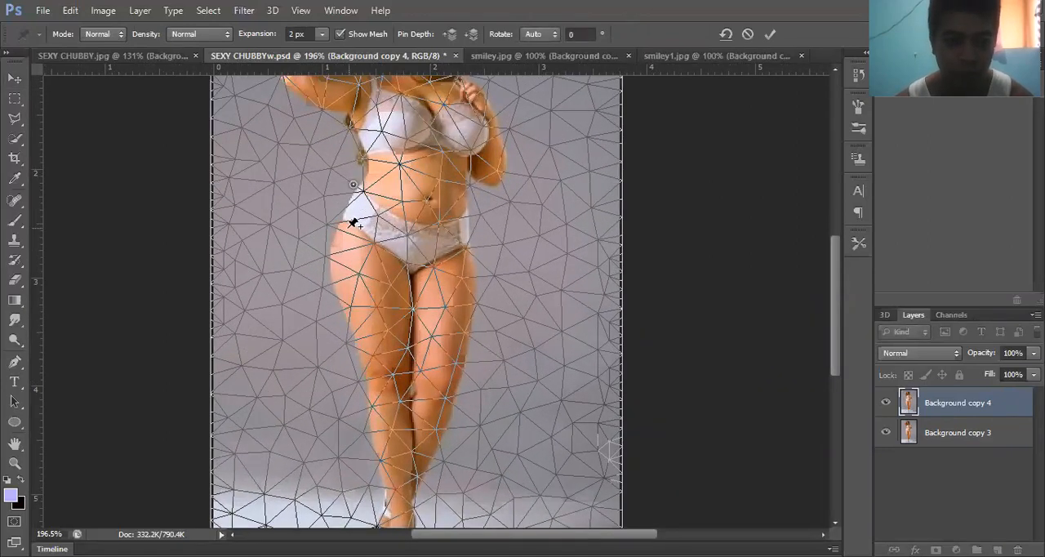
left_click(335, 219)
left_click(326, 257)
left_click(336, 310)
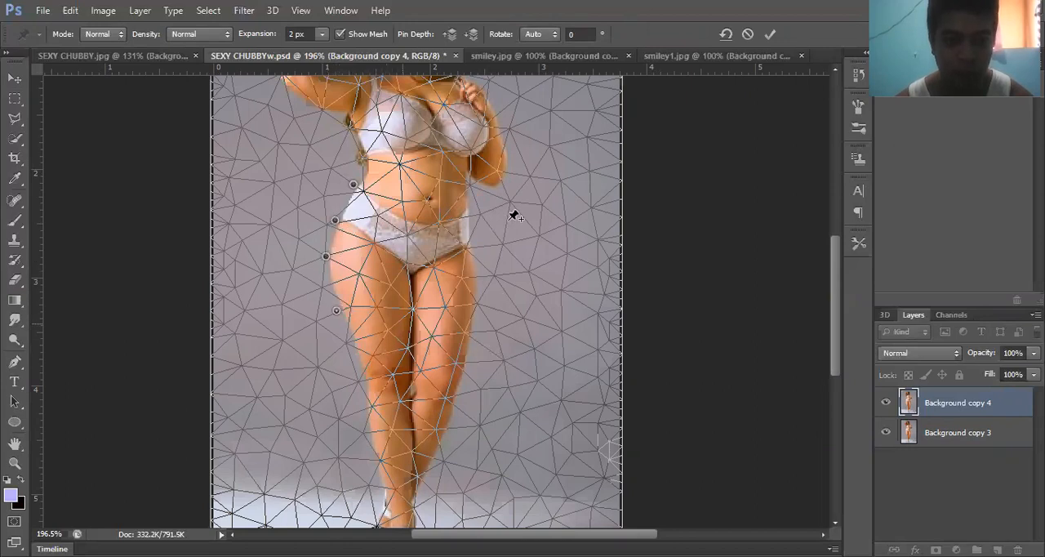
- Place five warp pins down the figure's image-right hip and thigh, plus one more on the image-left lower thigh
left_click(467, 208)
left_click(470, 247)
left_click(474, 276)
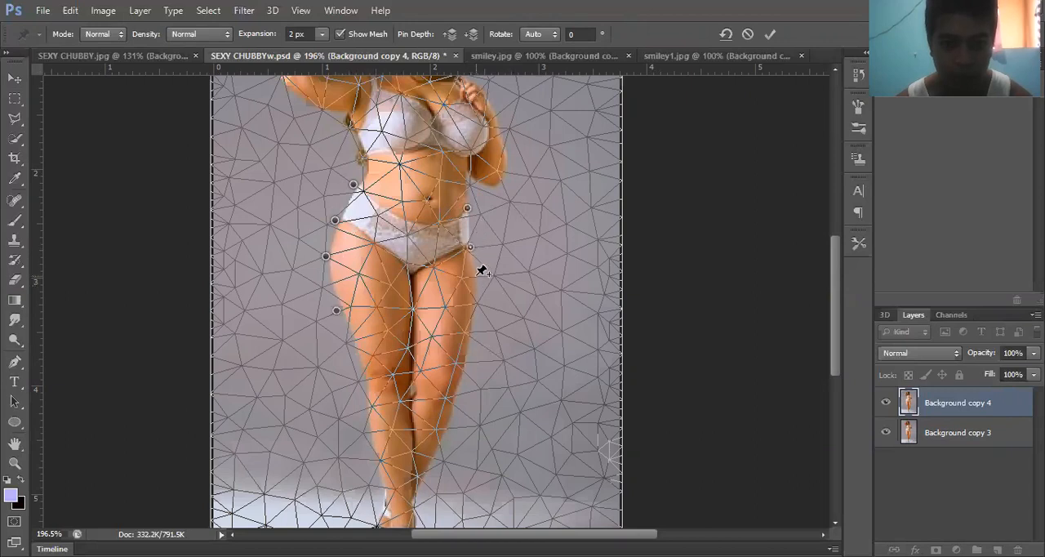
left_click(474, 307)
left_click(470, 334)
left_click(352, 340)
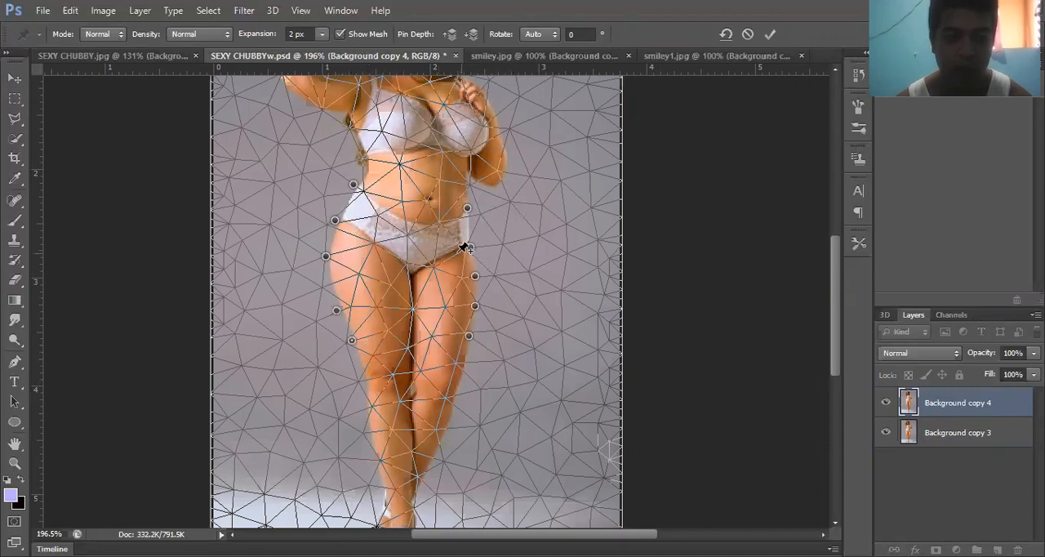
- Shift all image-left pins slightly inward to narrow the hips, apply the warp and compare it with the original layer
left_click(338, 311, "shift")
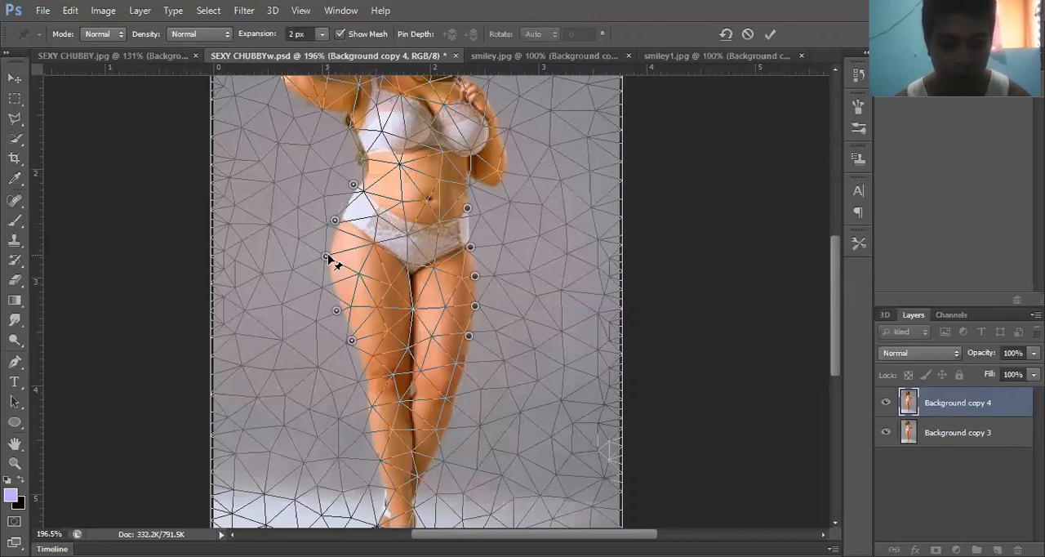
left_click_drag(332, 257, 337, 256)
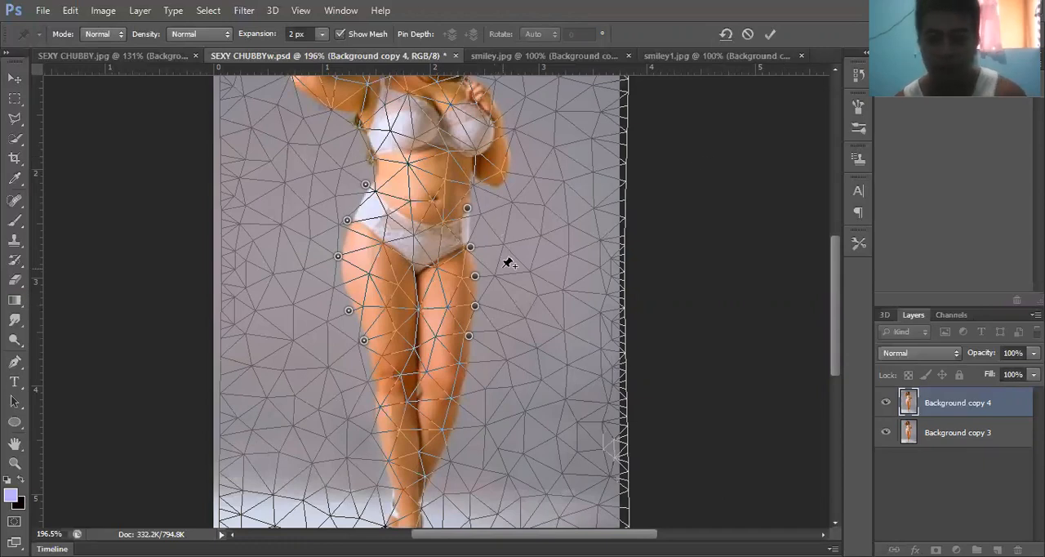
key("Return")
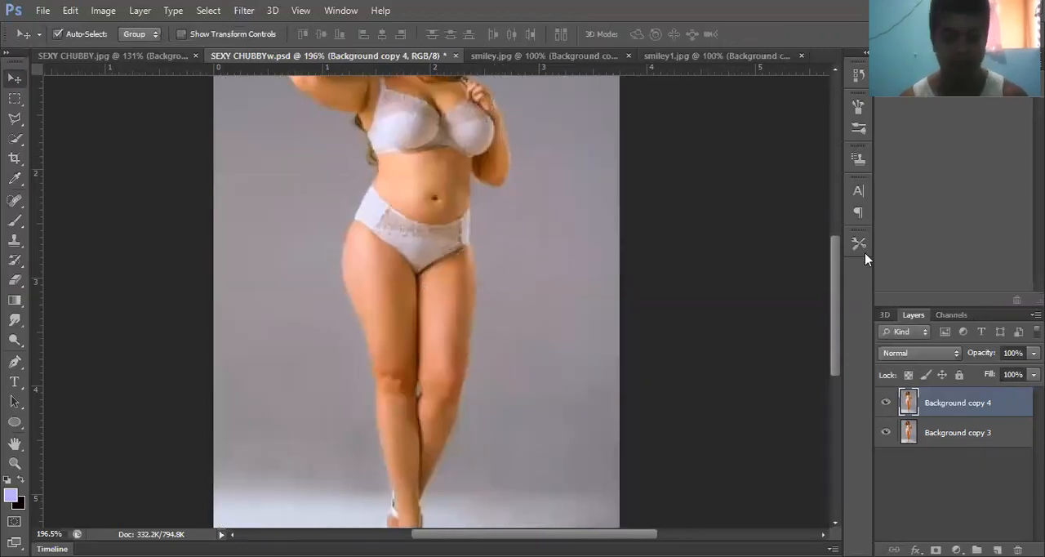
key("ctrl+0")
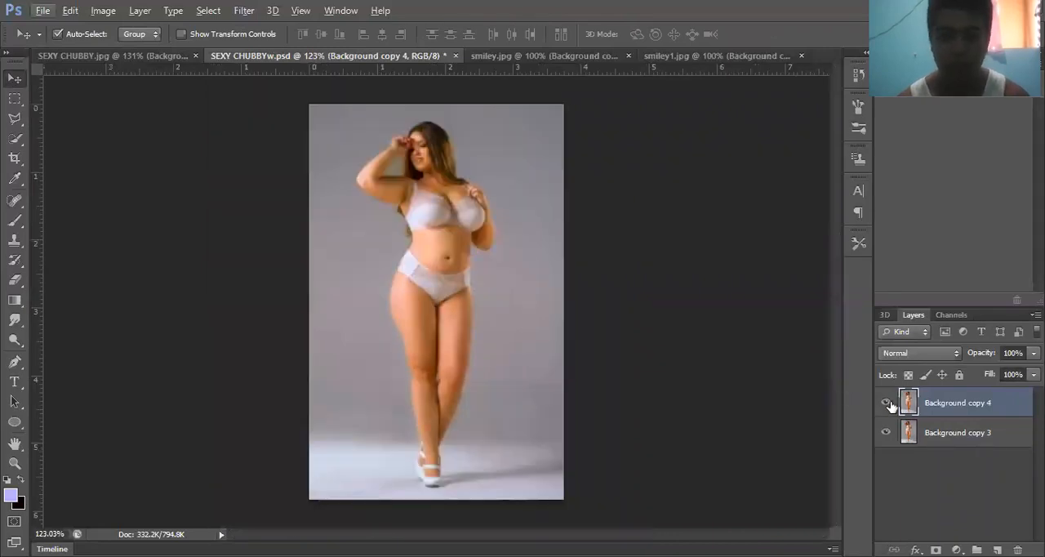
left_click(889, 403)
left_click(888, 404)
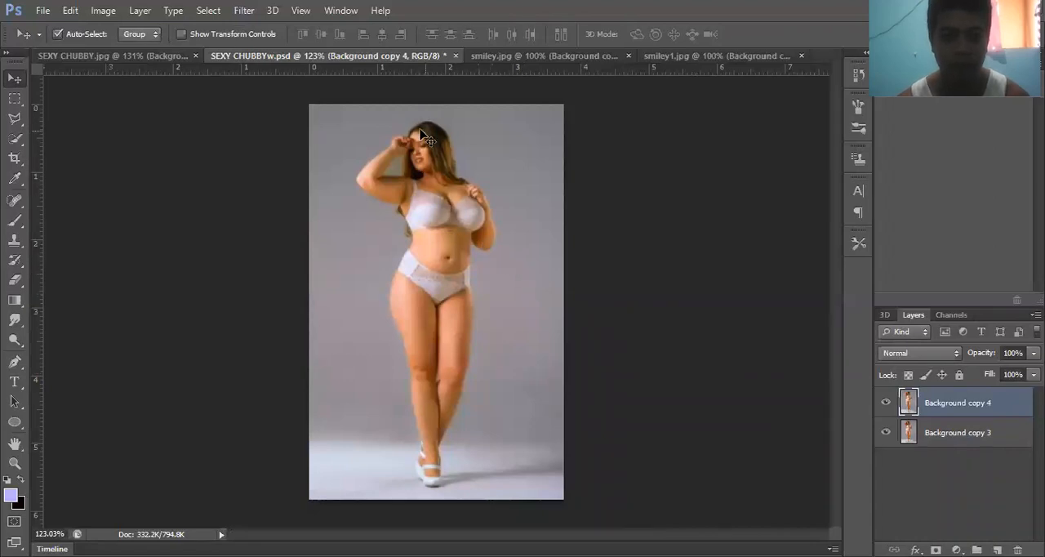
- Start another Puppet Warp on Background copy 4 and pin both sides of the neck, the face edge, hair and crown
left_click(73, 14)
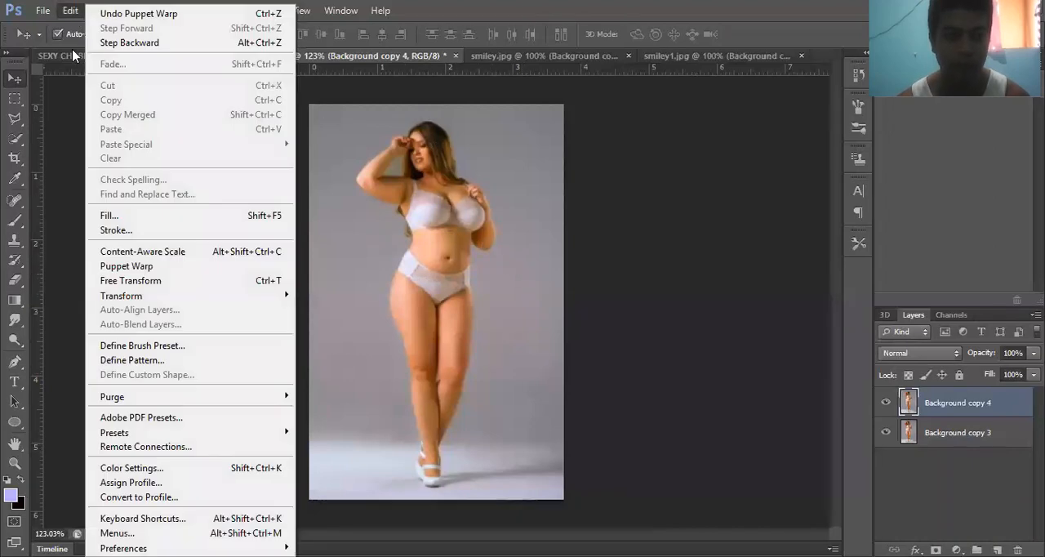
left_click(136, 269)
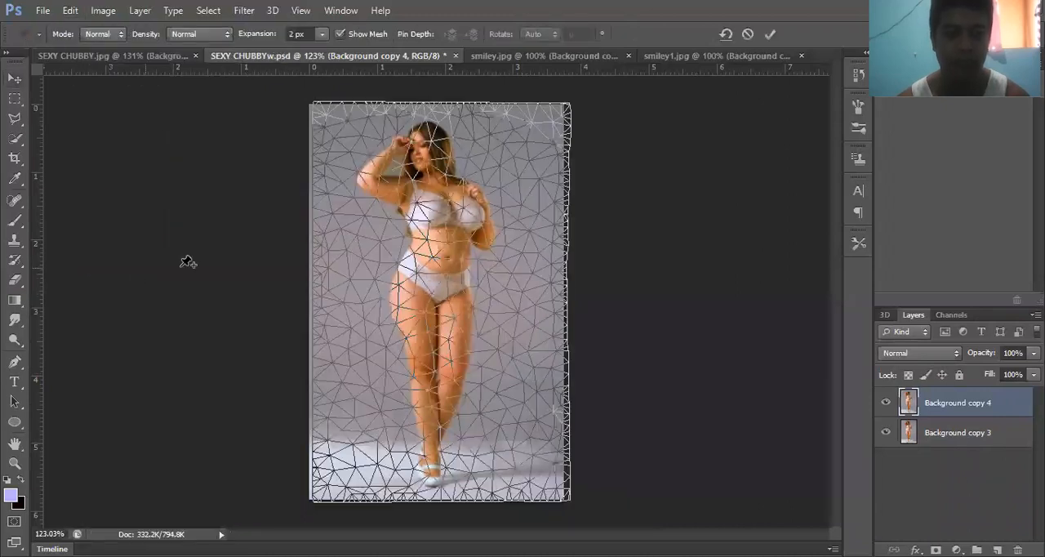
left_click(463, 176)
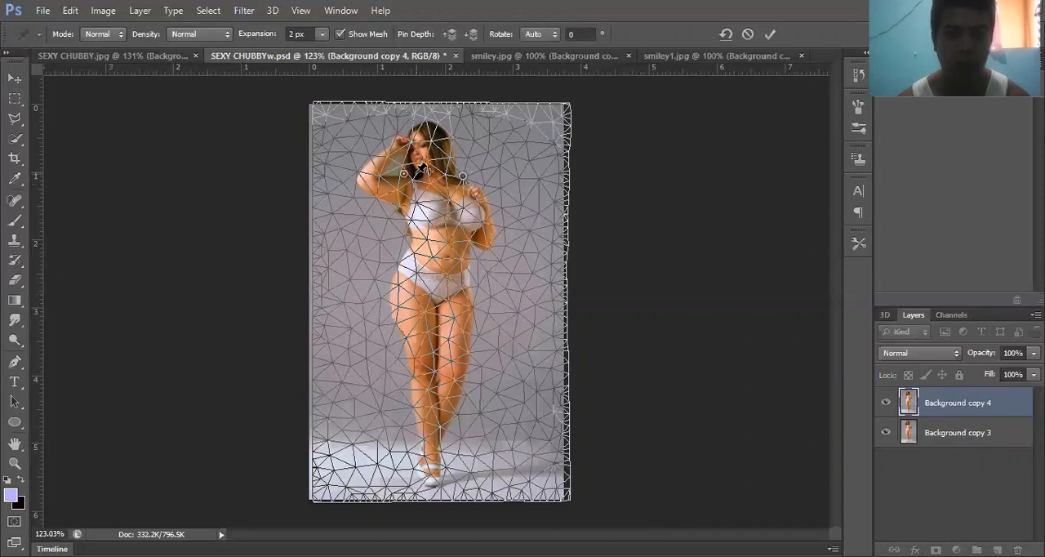
left_click(404, 174)
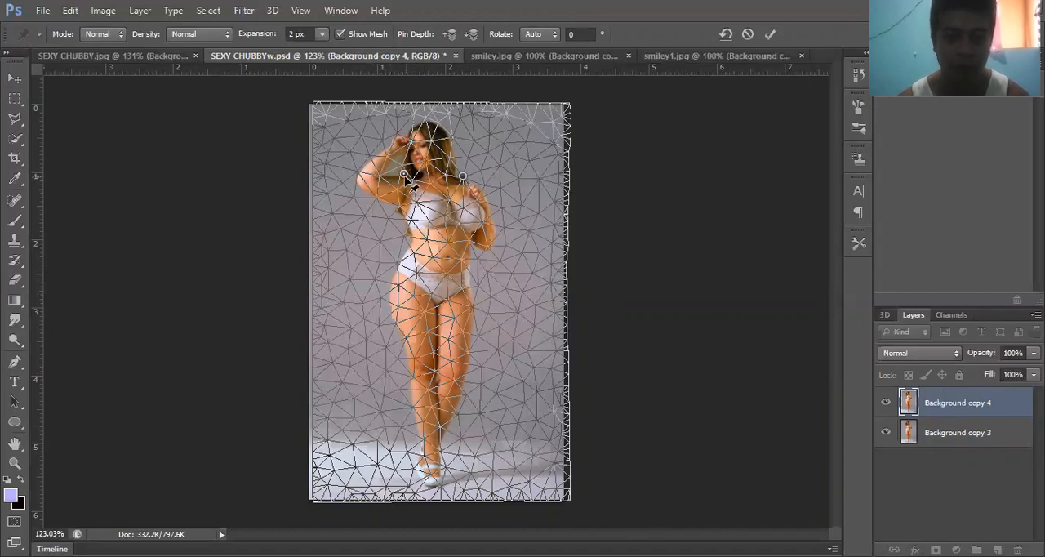
left_click(406, 151)
left_click(416, 129)
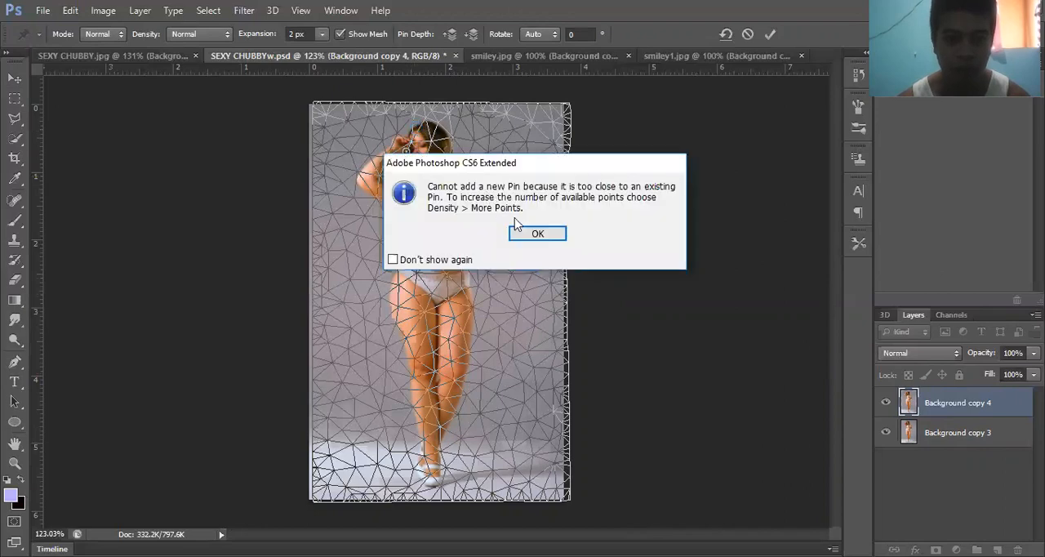
left_click(533, 234)
left_click(427, 120)
left_click(454, 154)
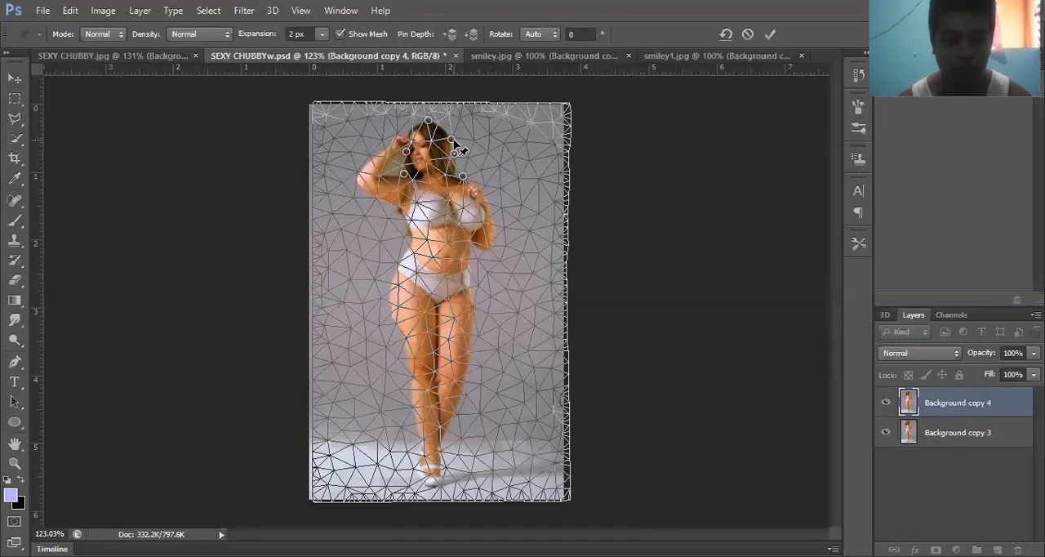
- Move the upper head pins slightly upward, keeping the neck pins in place, then apply the warp and compare with the original
key("ctrl+a")
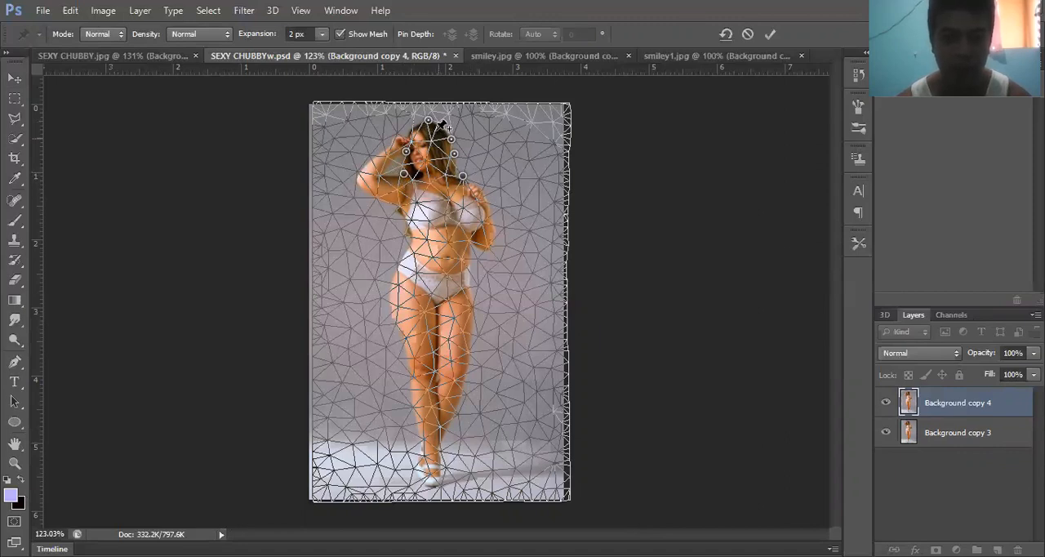
left_click_drag(438, 133, 438, 122)
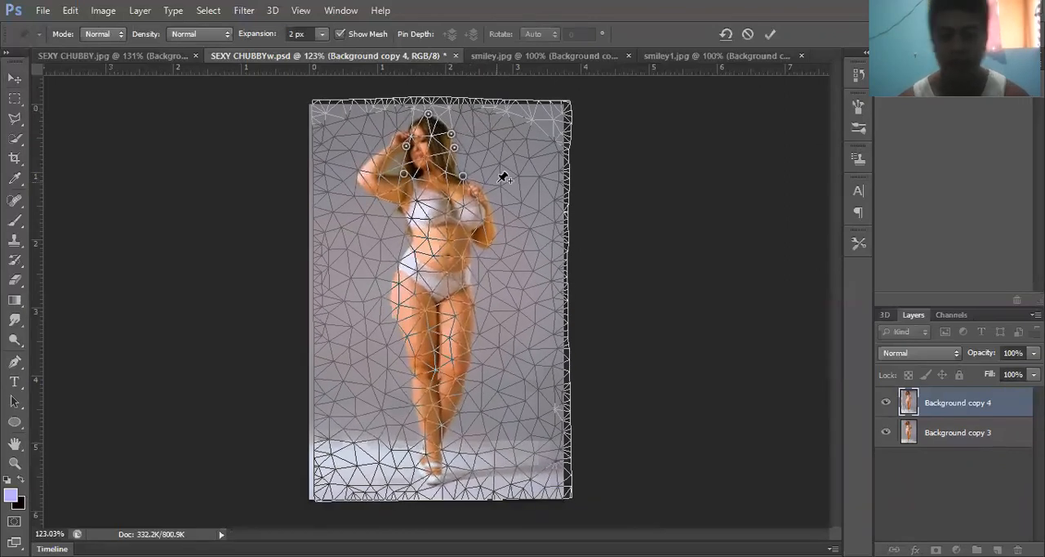
key("Return")
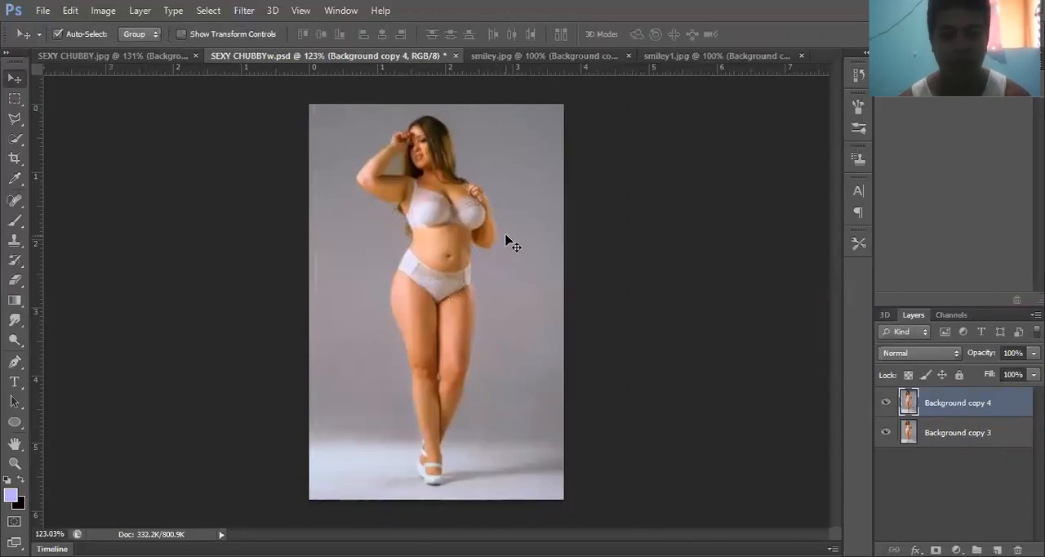
left_click(886, 402)
left_click(886, 403)
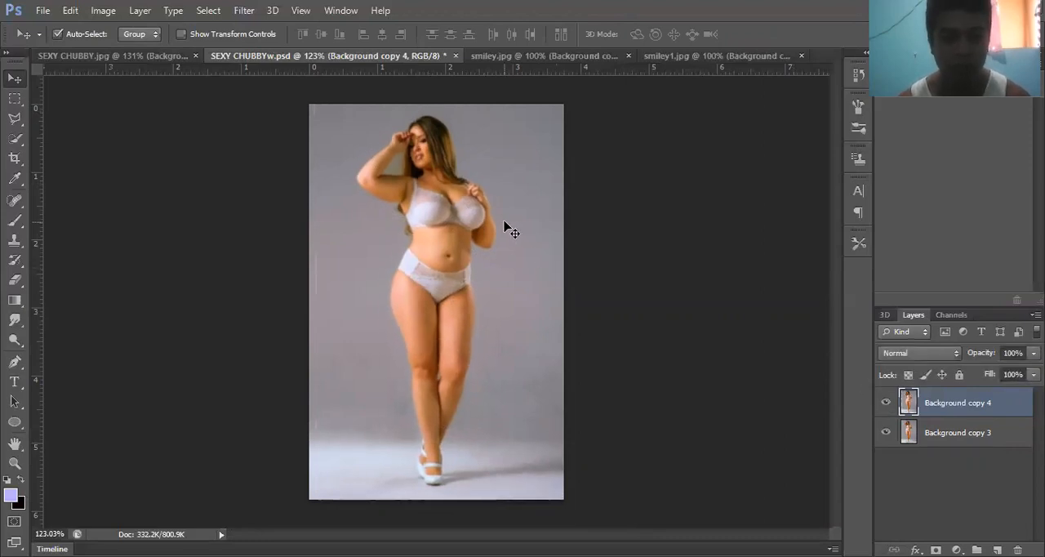
- Open the Liquify filter for the Background copy 4 layer
left_click(245, 13)
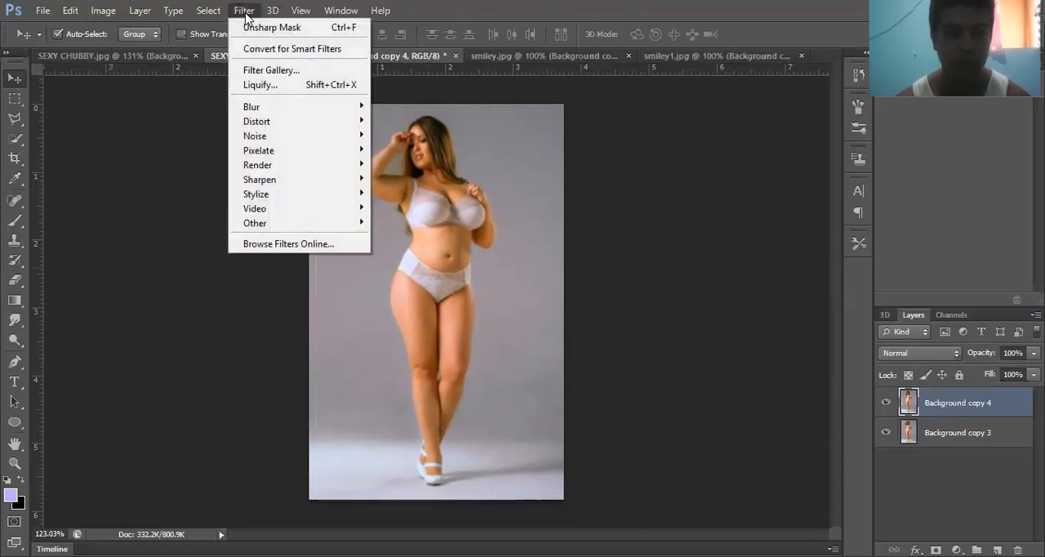
left_click(270, 86)
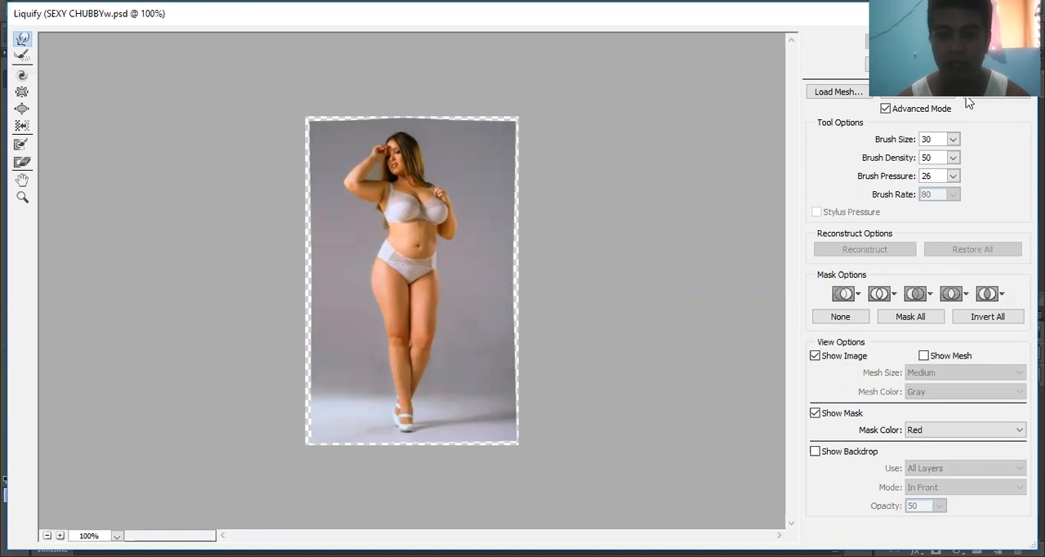
- Set the brush pressure to 67, try pulling the image-right thigh outward and undo the stroke
left_click(934, 177)
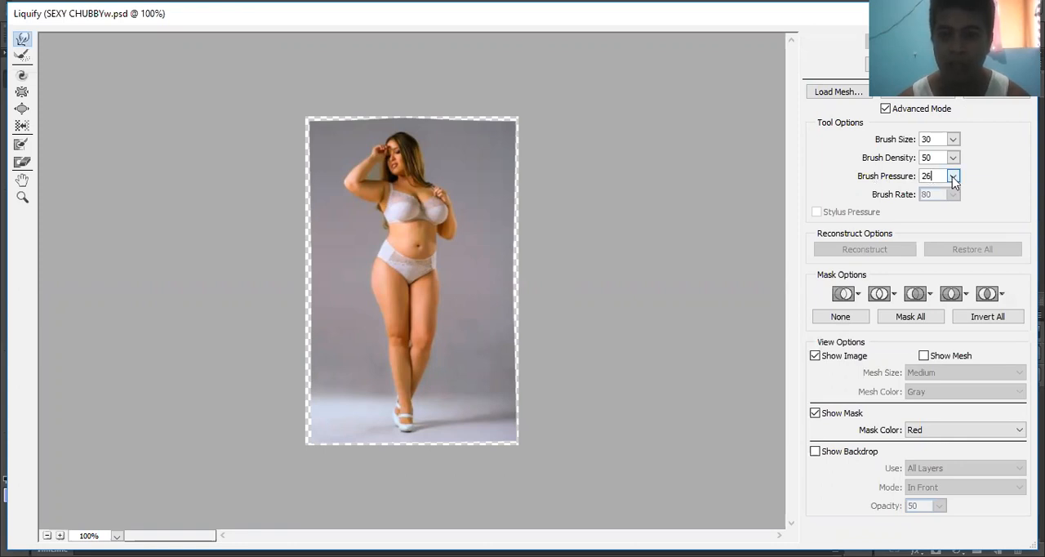
left_click(953, 177)
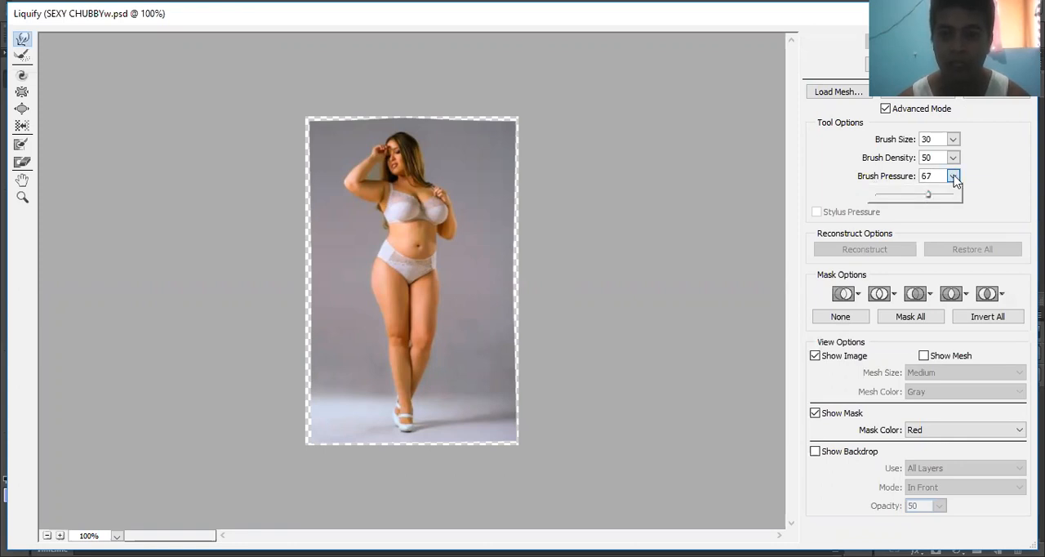
left_click(508, 261)
left_click(430, 293)
mouse_move(430, 292)
left_mouse_down()
mouse_move(471, 280)
mouse_move(417, 287)
mouse_move(463, 295)
mouse_move(481, 273)
left_mouse_up()
key("ctrl+z")
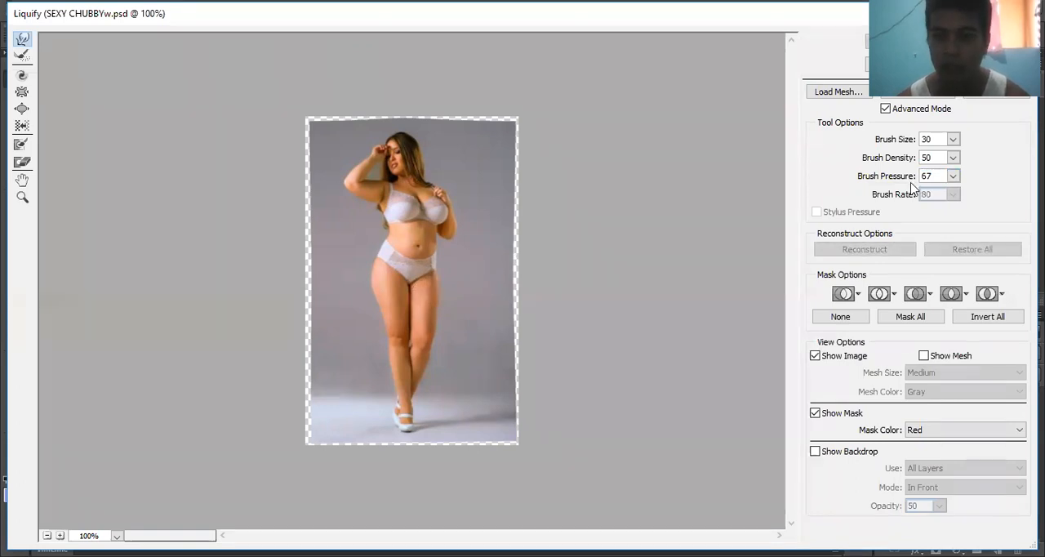
- Set the brush pressure to 22 and size to 50, and push along the image-right leg from thigh to calf
left_click(953, 176)
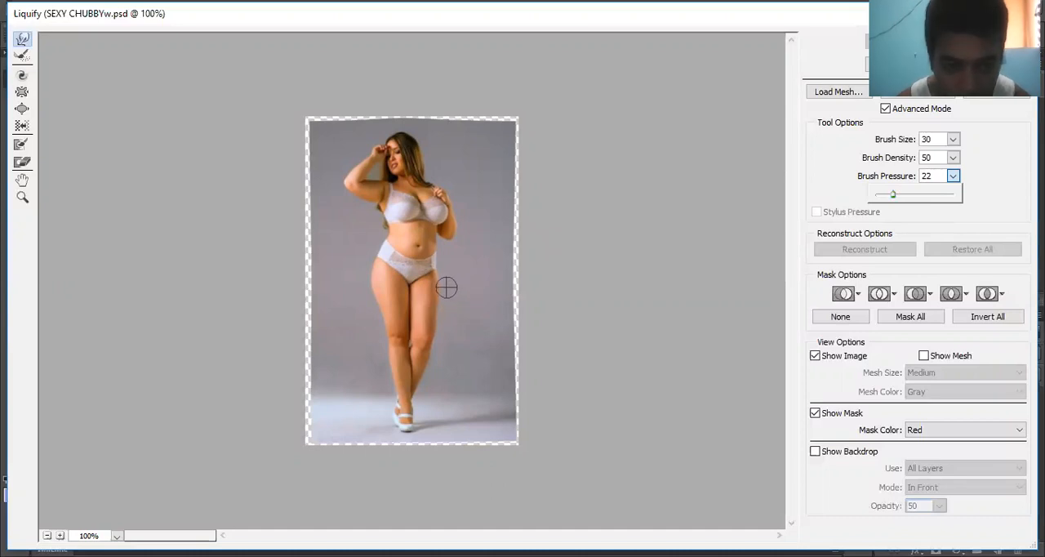
key("bracketright")
key("bracketright")
key("bracketleft")
key("bracketleft")
key("bracketleft")
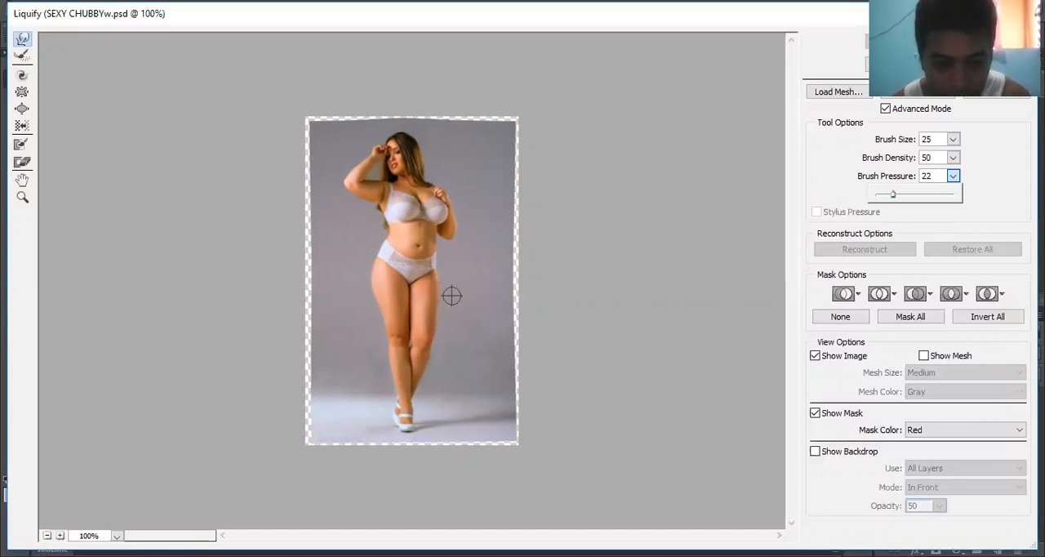
key("bracketright")
key("bracketright")
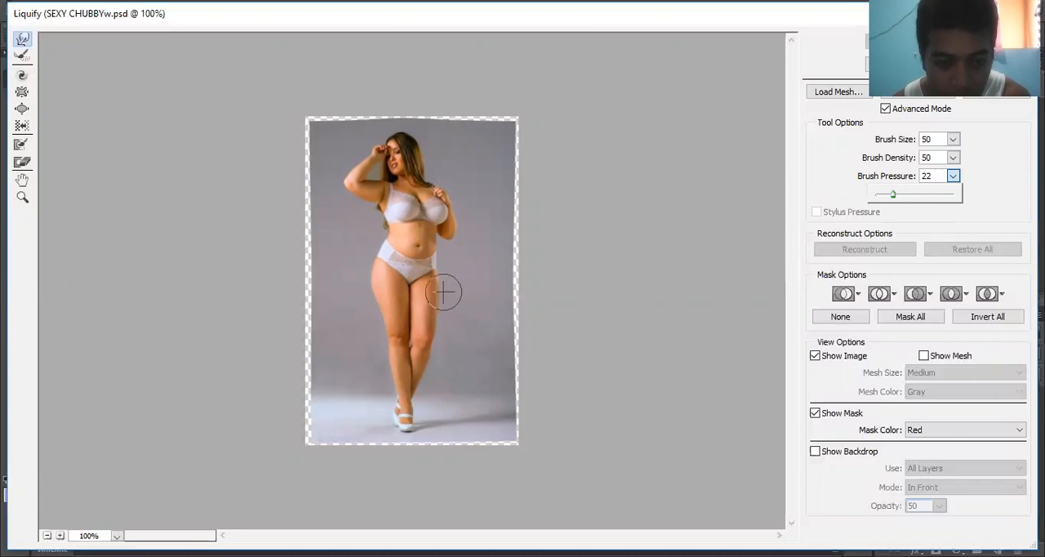
mouse_move(446, 294)
left_mouse_down()
mouse_move(432, 334)
mouse_move(444, 350)
mouse_move(424, 375)
left_mouse_up()
- Enlarge the brush to 70 and push the image-left leg, thigh and hip inward
key("bracketright")
key("bracketright")
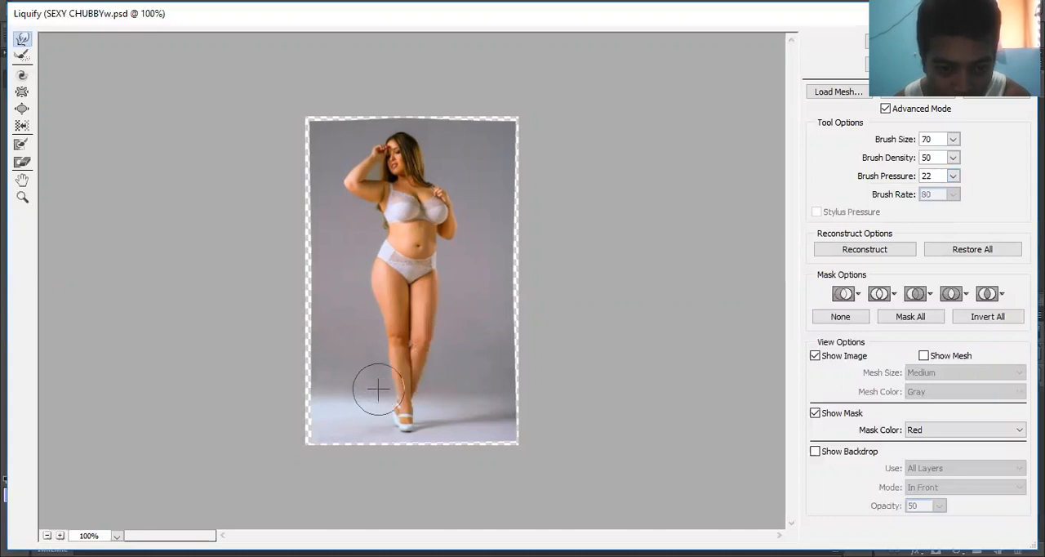
left_click_drag(384, 390, 380, 360)
mouse_move(369, 321)
left_mouse_down()
mouse_move(357, 290)
mouse_move(369, 290)
mouse_move(368, 274)
left_mouse_up()
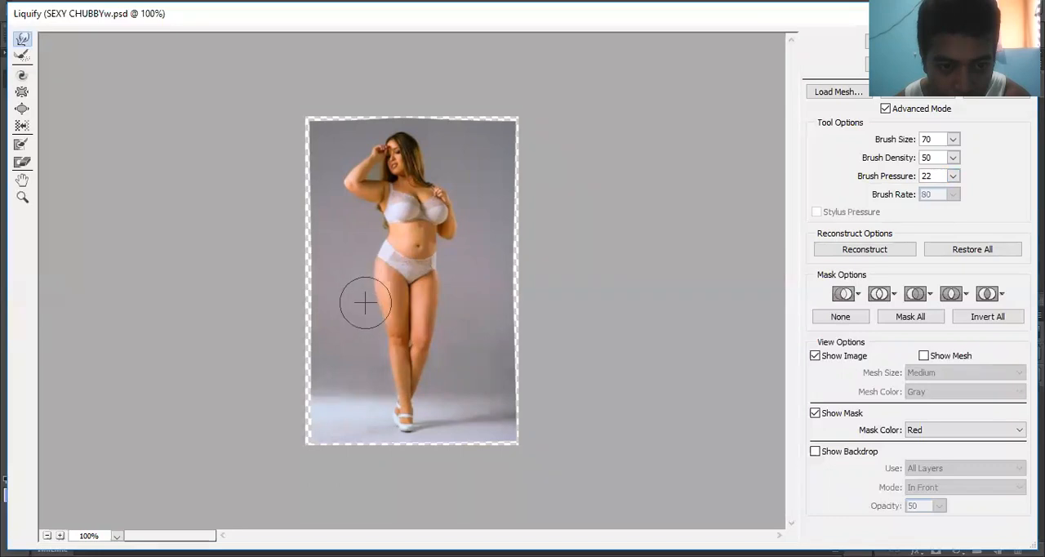
- Reduce the brush size to 35 and apply the Liquify changes
key("bracketleft")
key("bracketleft")
key("bracketleft")
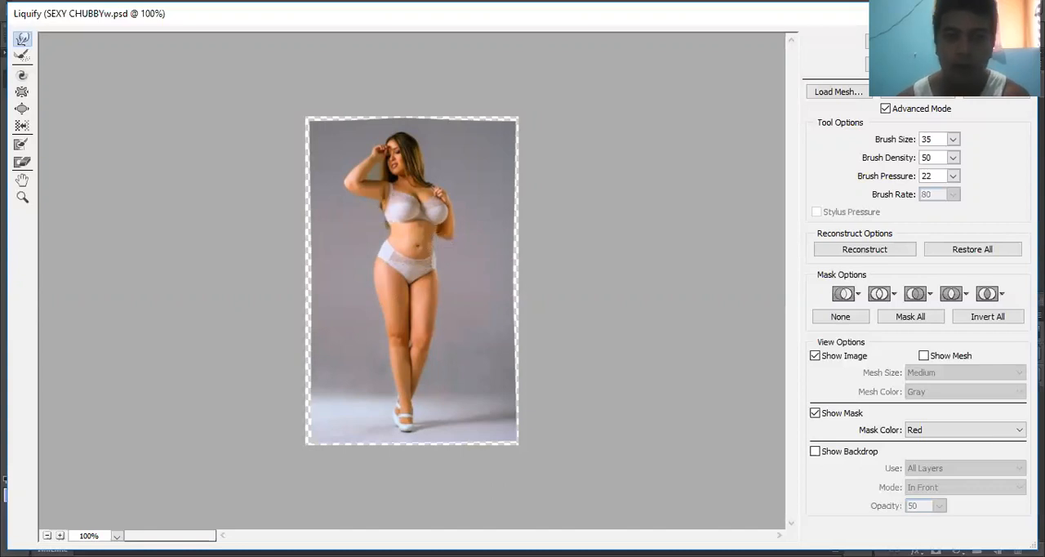
left_click(916, 42)
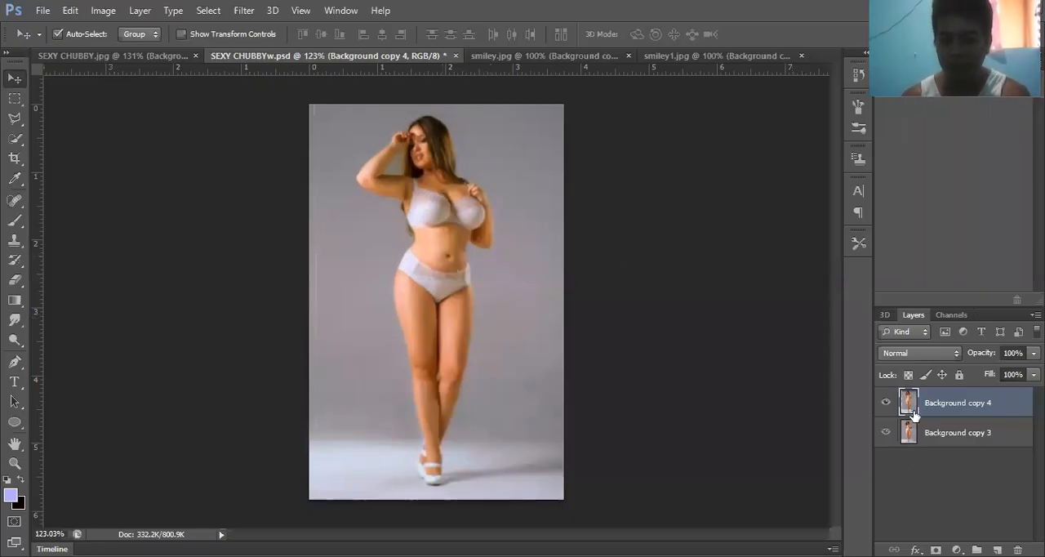
- Compare the reshaped figure with the original by toggling the visibility of Background copy 4
left_click(887, 402)
left_click(887, 402)
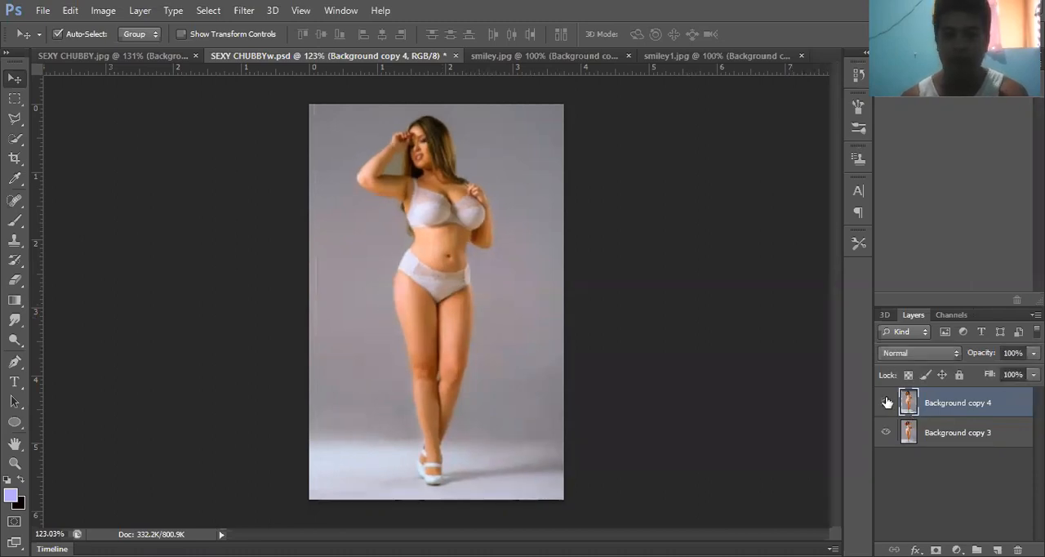
left_click(887, 401)
left_click(887, 402)
left_click(887, 402)
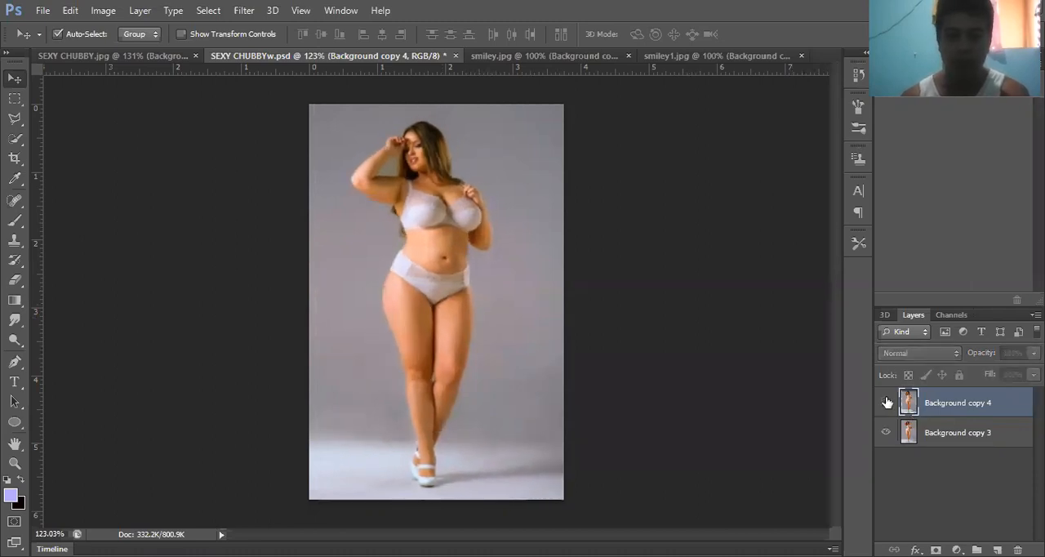
left_click(886, 402)
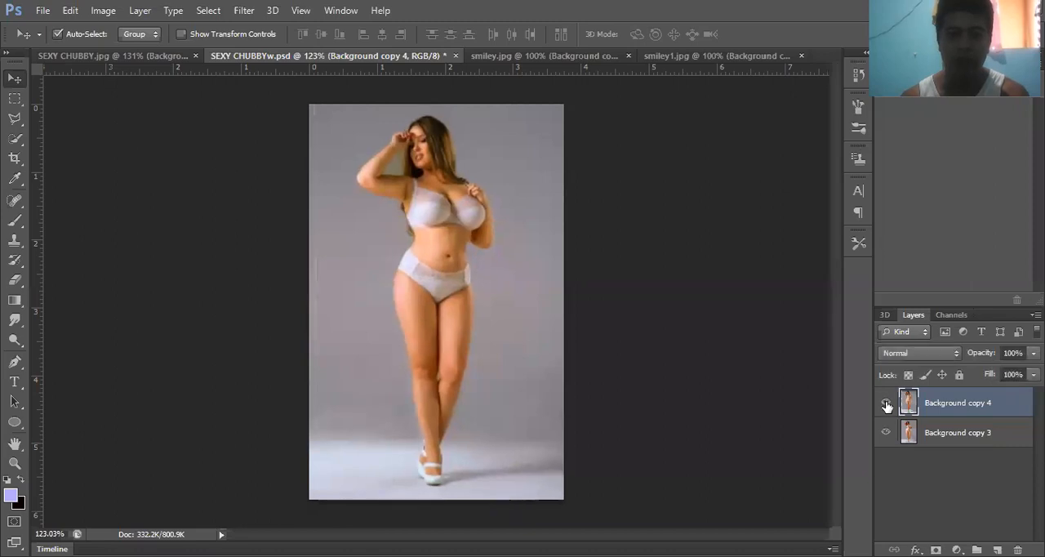